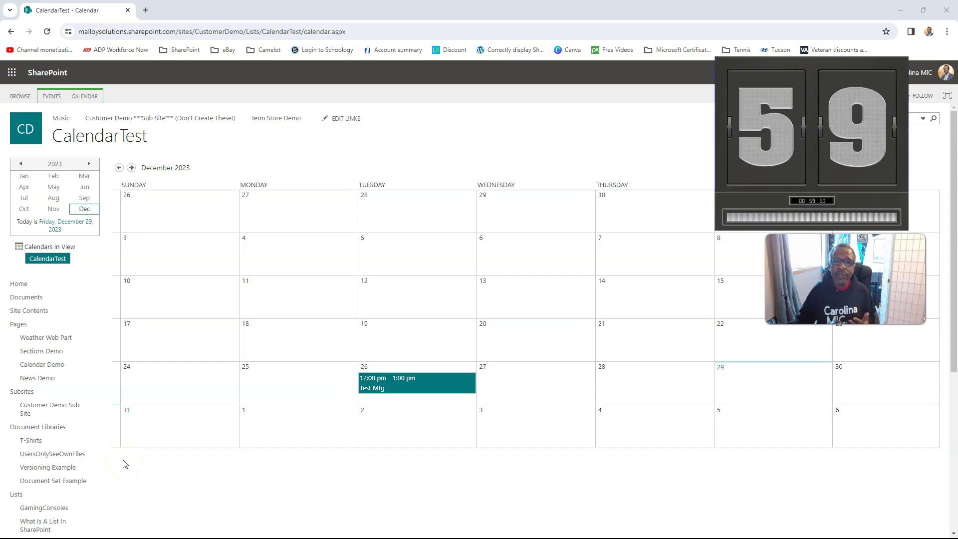
Set Month View Title, Week View Sub Heading and Day View Sub Heading to Category, then save the view.
{"action": "left_click", "coordinate": [82, 97]}
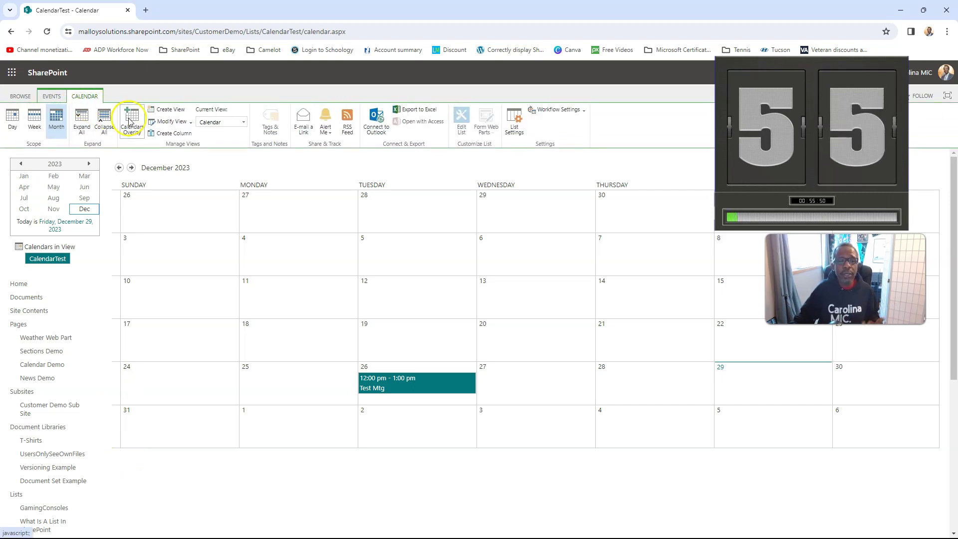
{"action": "left_click", "coordinate": [167, 123]}
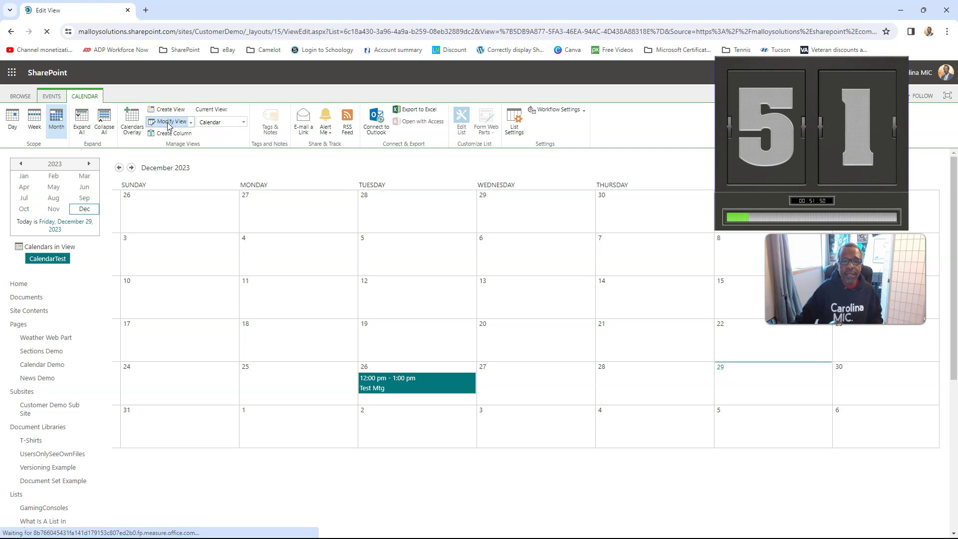
{"action": "scroll", "coordinate": [220, 279], "scroll_direction": "down", "scroll_amount": 4}
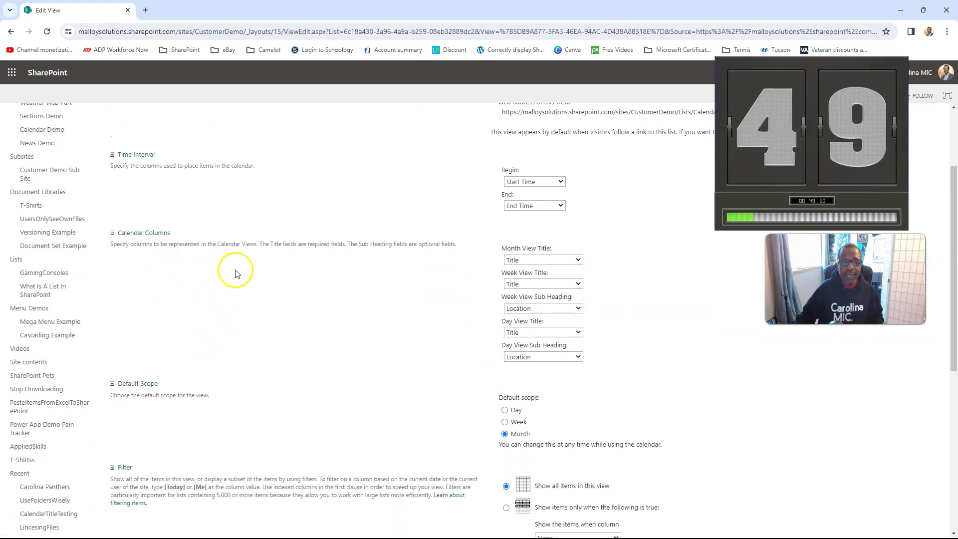
{"action": "left_click", "coordinate": [577, 261]}
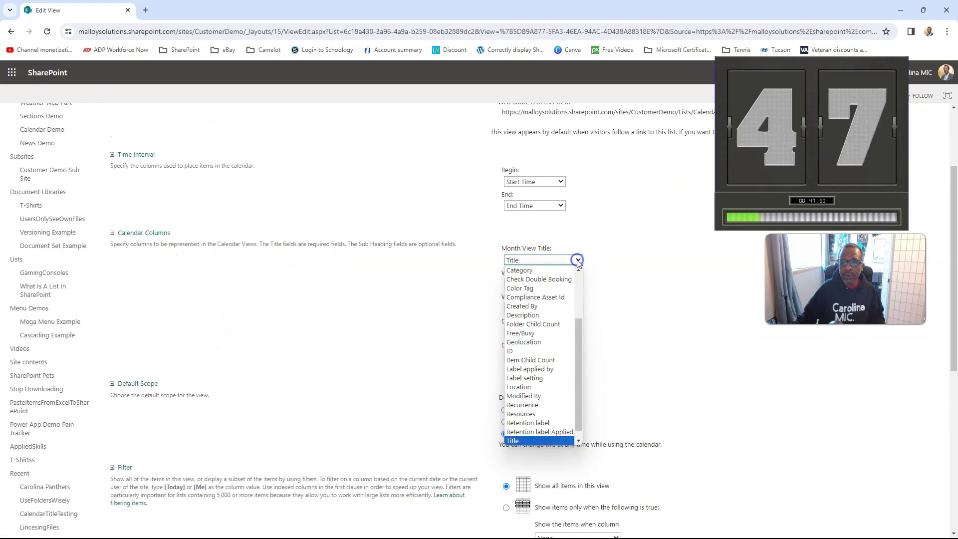
{"action": "left_click", "coordinate": [540, 272]}
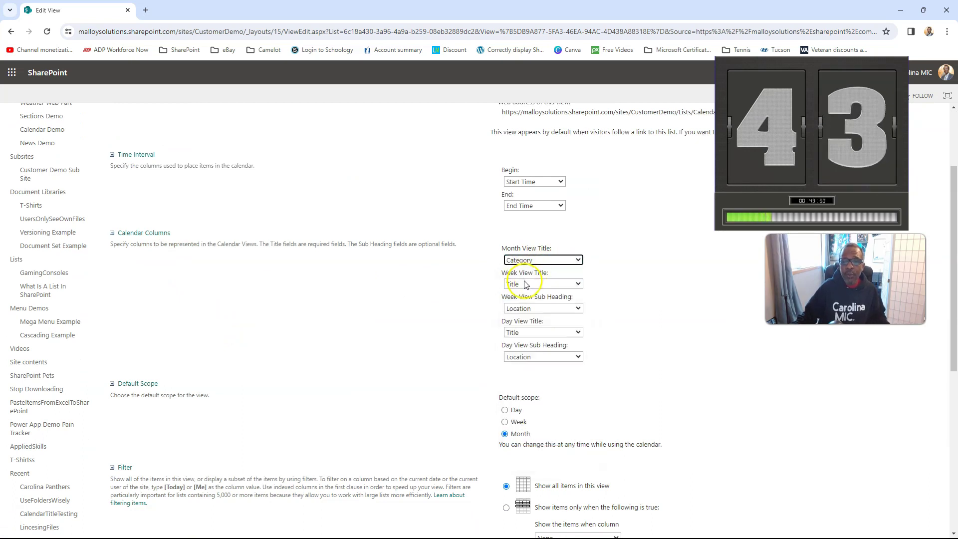
{"action": "left_click", "coordinate": [519, 308]}
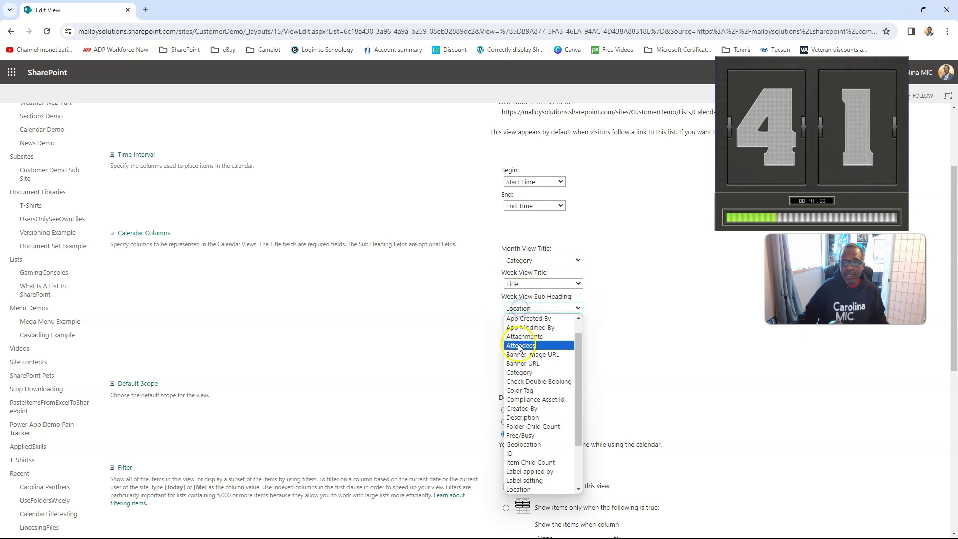
{"action": "left_click", "coordinate": [518, 371]}
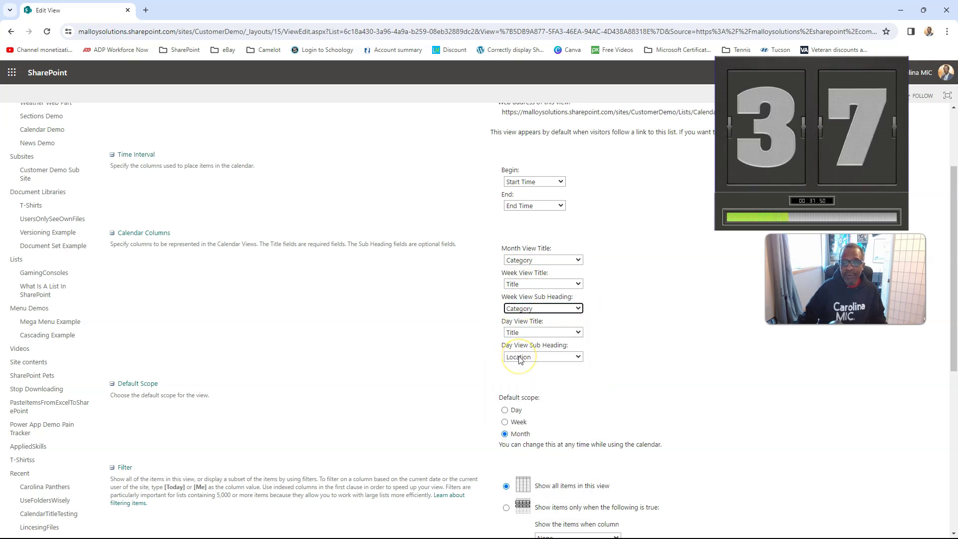
{"action": "left_click", "coordinate": [520, 358]}
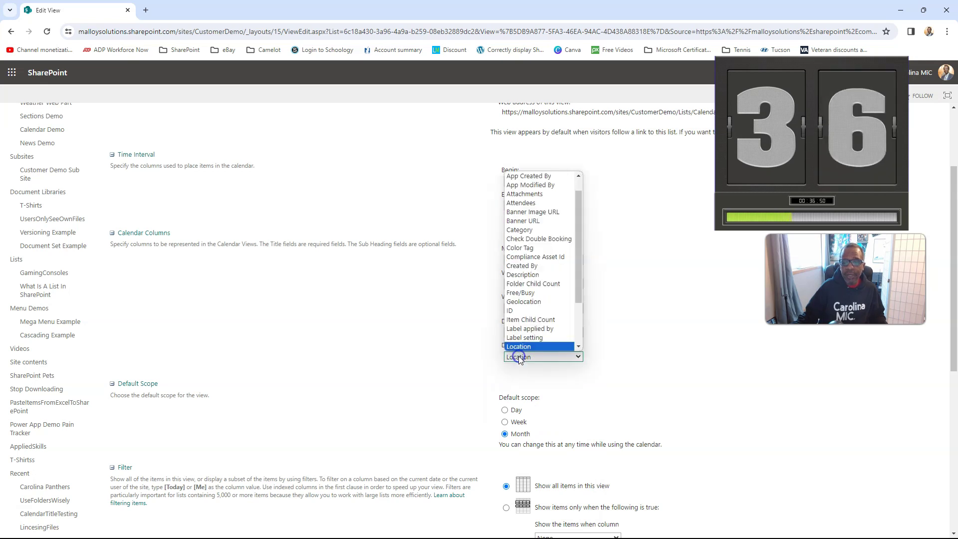
{"action": "left_click", "coordinate": [513, 232]}
{"action": "scroll", "coordinate": [656, 396], "scroll_direction": "down", "scroll_amount": 7}
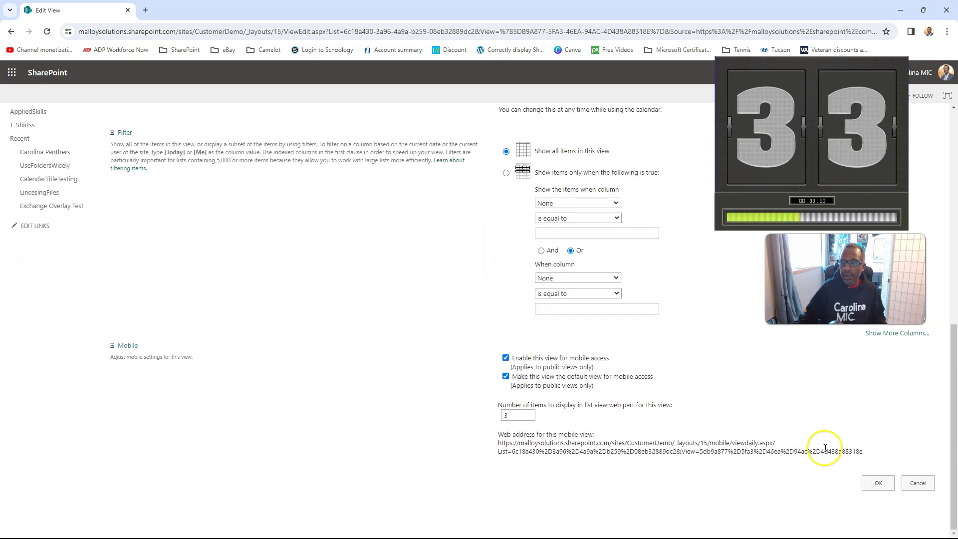
{"action": "left_click", "coordinate": [877, 482]}
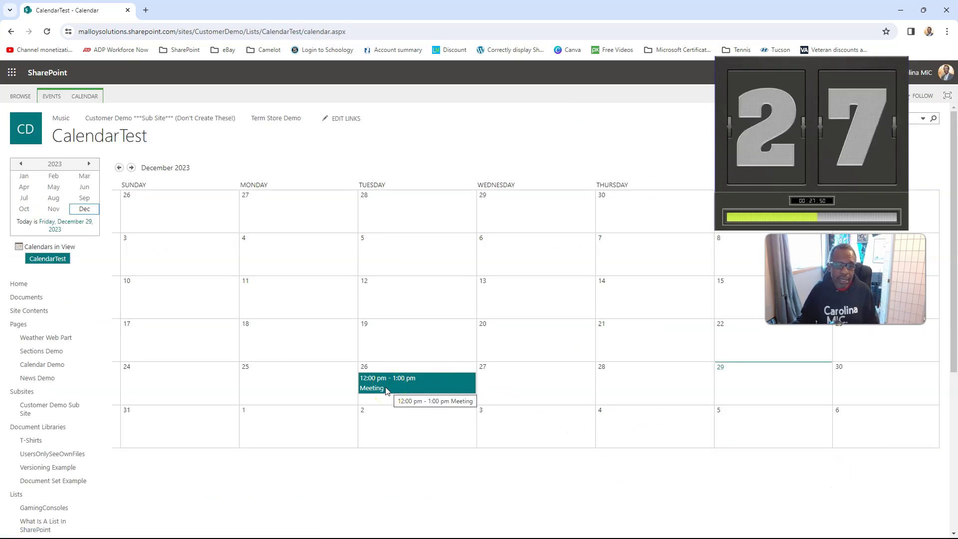
Check that the December 26 event now reads 'Meeting', running 12:00 pm to 1:00 pm.
{"action": "left_click", "coordinate": [368, 374]}
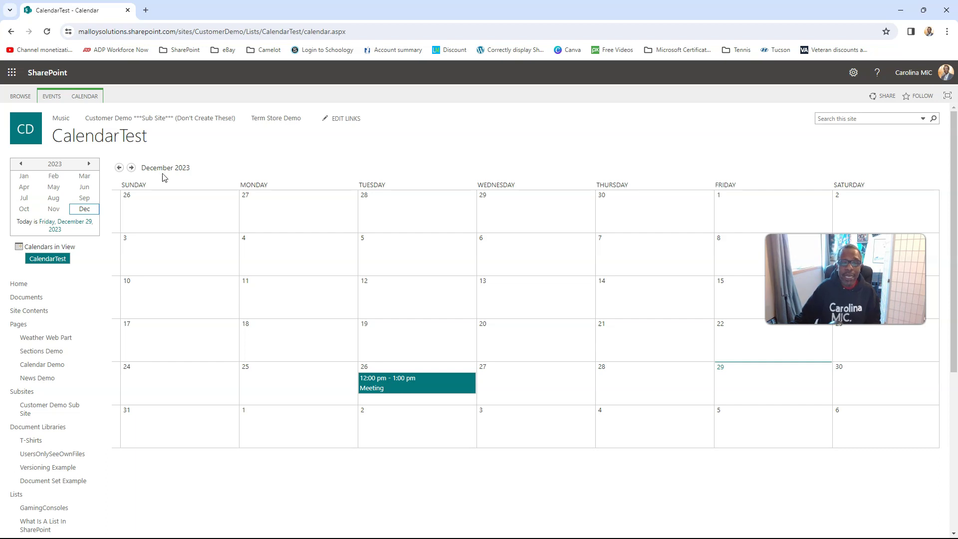
{"action": "left_click", "coordinate": [172, 190]}
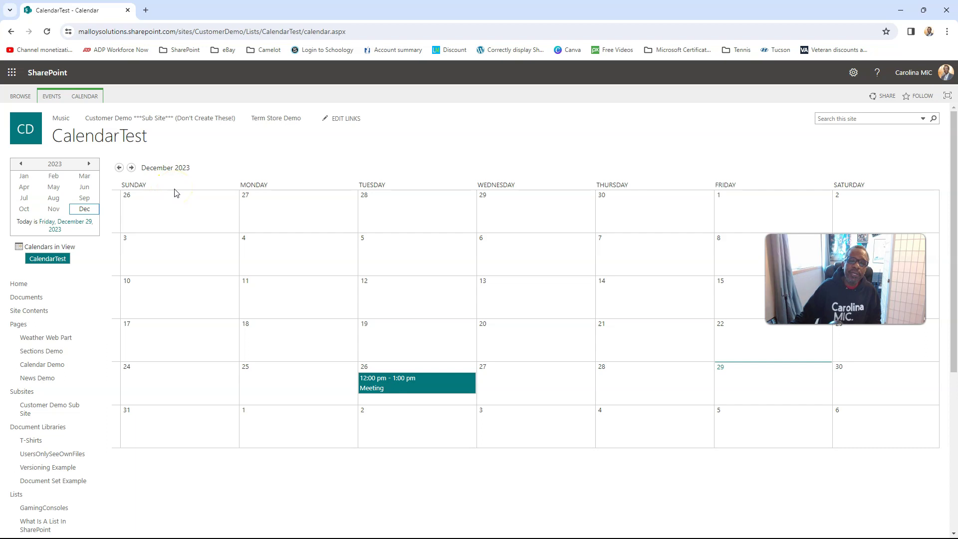
{"action": "left_click", "coordinate": [182, 198]}
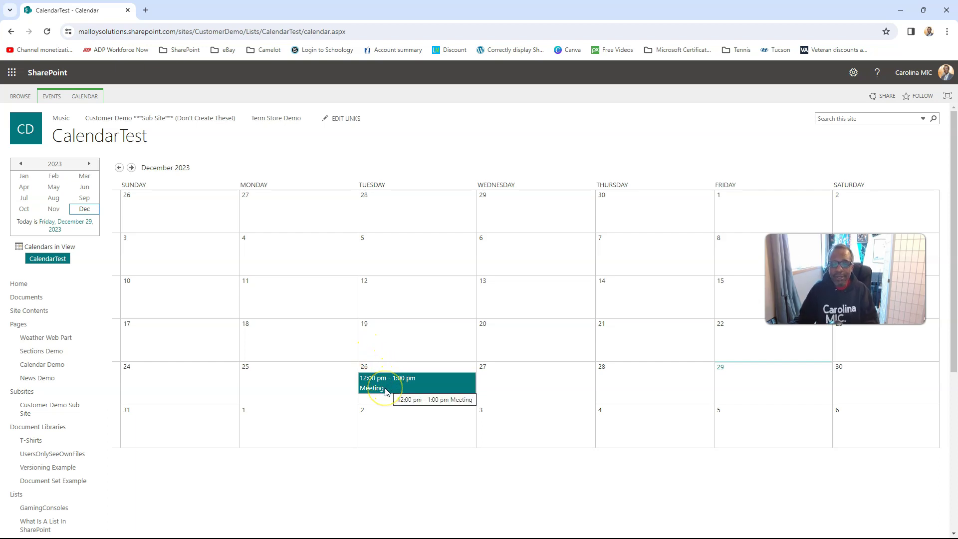
{"action": "left_click", "coordinate": [92, 96]}
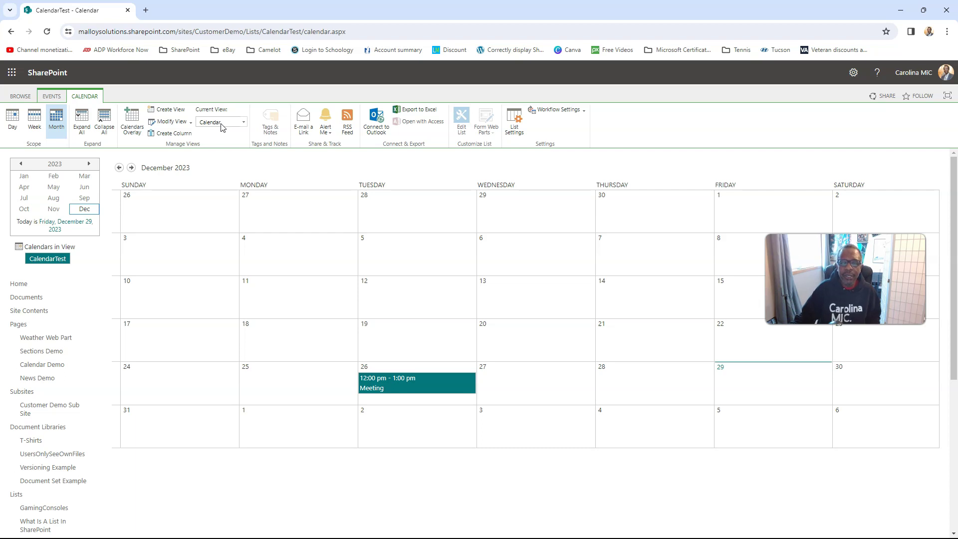
Reopen the calendar view settings and review the Calendar Columns section.
{"action": "left_click", "coordinate": [167, 122]}
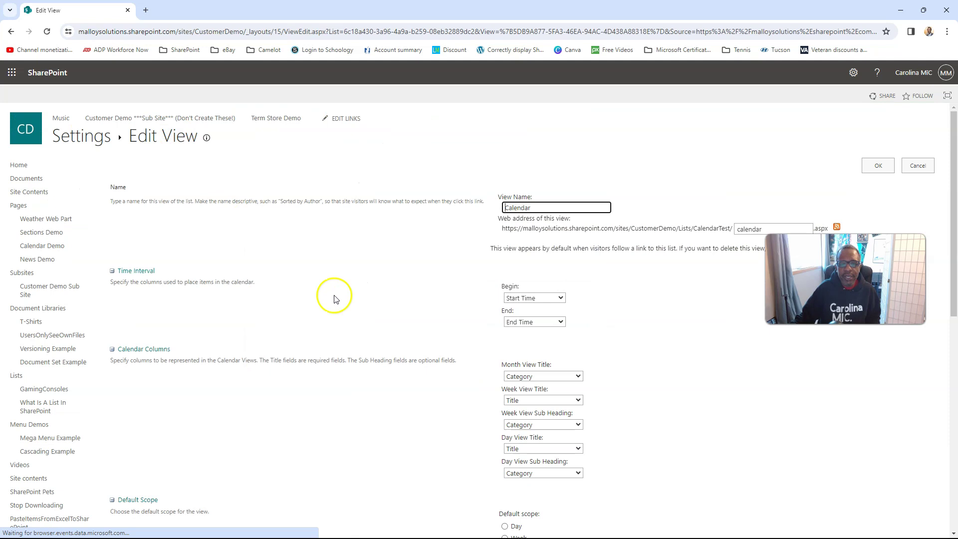
{"action": "scroll", "coordinate": [409, 377], "scroll_direction": "down", "scroll_amount": 4}
{"action": "scroll", "coordinate": [403, 387], "scroll_direction": "up", "scroll_amount": 3}
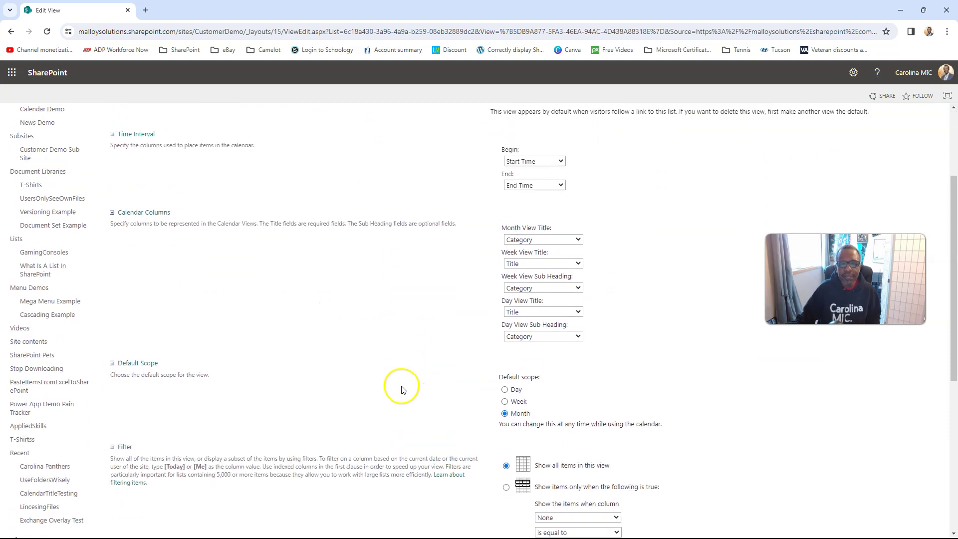
{"action": "scroll", "coordinate": [257, 368], "scroll_direction": "down", "scroll_amount": 4}
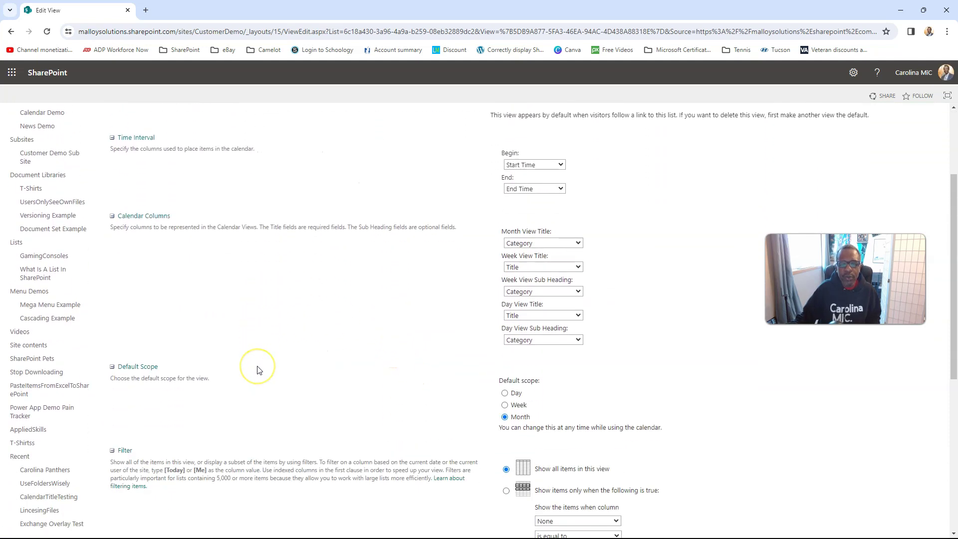
{"action": "scroll", "coordinate": [257, 368], "scroll_direction": "down", "scroll_amount": 2}
{"action": "scroll", "coordinate": [269, 359], "scroll_direction": "up", "scroll_amount": 6}
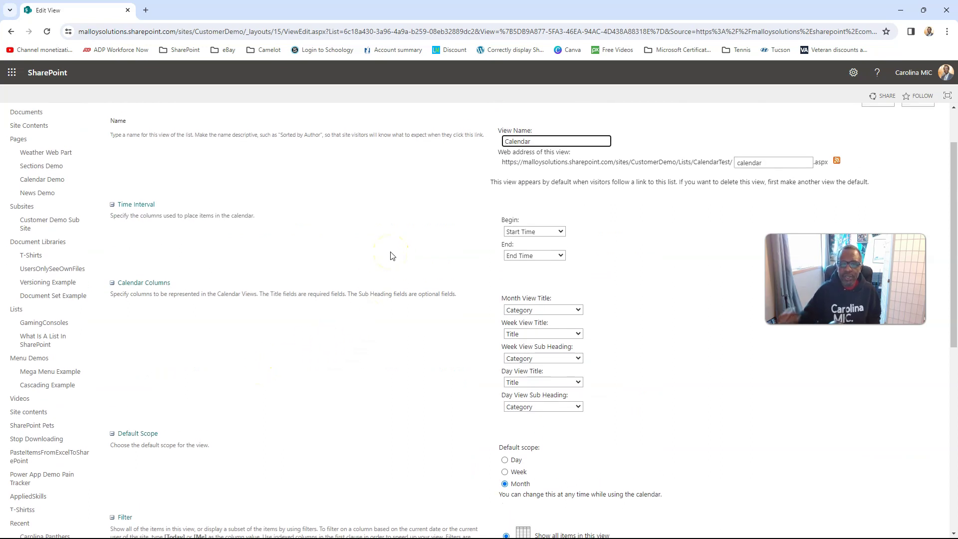
{"action": "triple_click", "coordinate": [428, 295]}
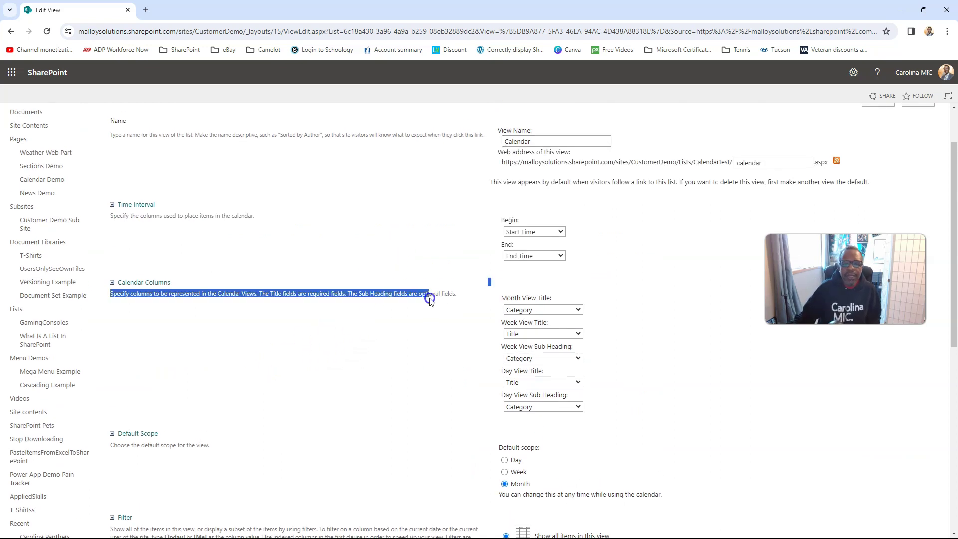
{"action": "left_click", "coordinate": [430, 318]}
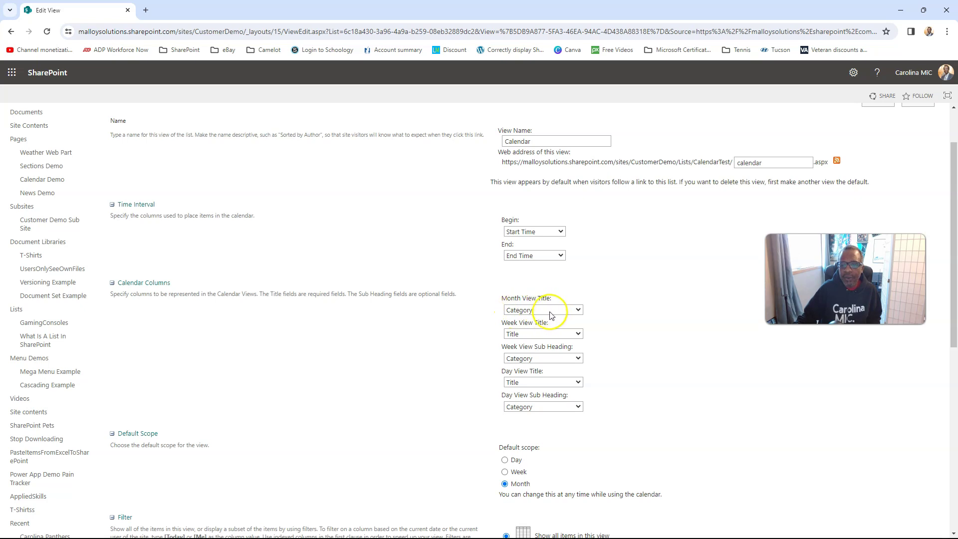
Confirm Category stays as month view title and week sub heading, then save the view.
{"action": "left_click", "coordinate": [534, 313]}
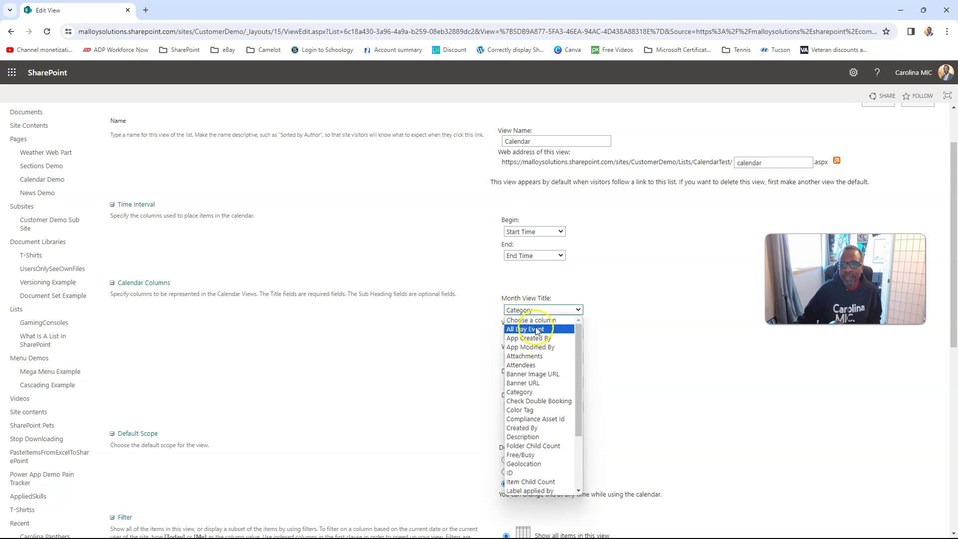
{"action": "scroll", "coordinate": [541, 427], "scroll_direction": "down", "scroll_amount": 2}
{"action": "scroll", "coordinate": [540, 421], "scroll_direction": "up", "scroll_amount": 3}
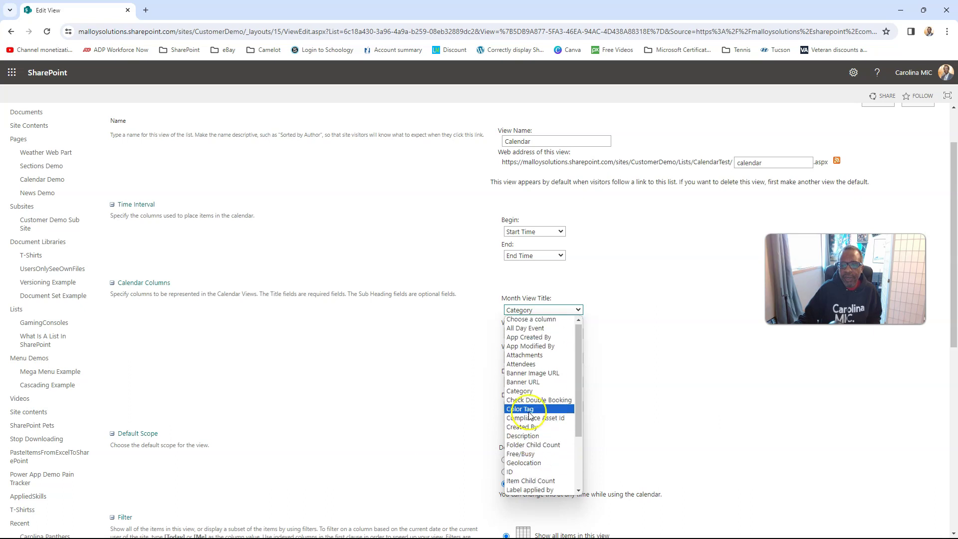
{"action": "scroll", "coordinate": [535, 419], "scroll_direction": "down", "scroll_amount": 2}
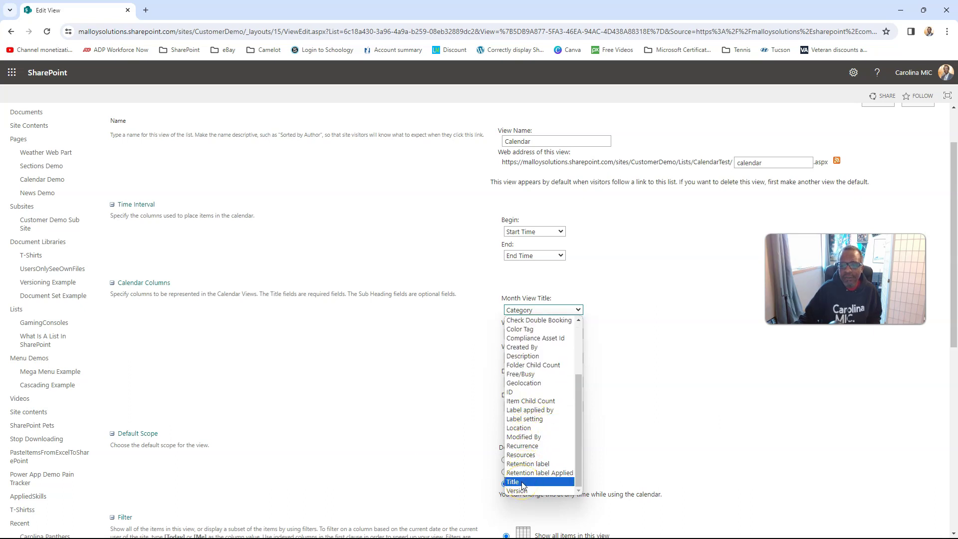
{"action": "left_click", "coordinate": [648, 403]}
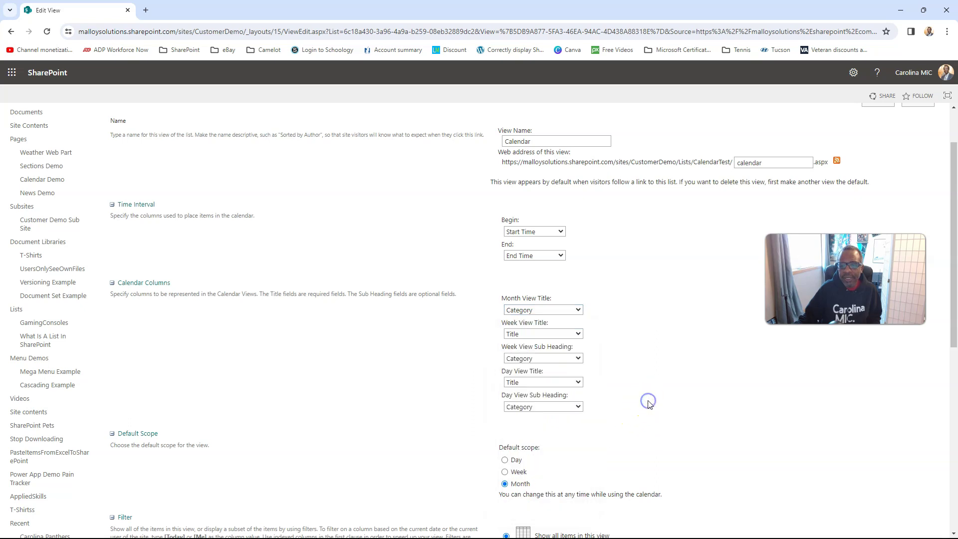
{"action": "left_click", "coordinate": [536, 358]}
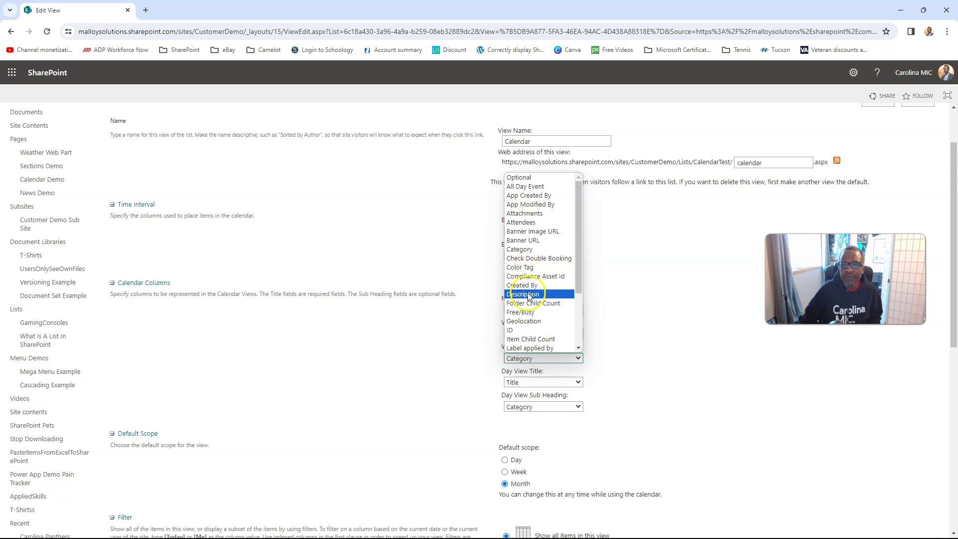
{"action": "scroll", "coordinate": [527, 299], "scroll_direction": "down", "scroll_amount": 2}
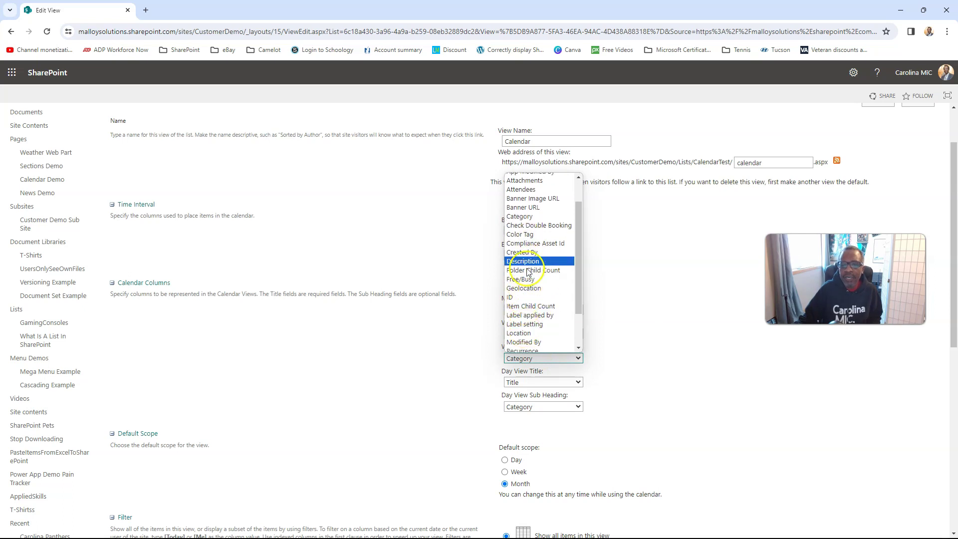
{"action": "left_click", "coordinate": [612, 364]}
{"action": "scroll", "coordinate": [684, 451], "scroll_direction": "down", "scroll_amount": 2}
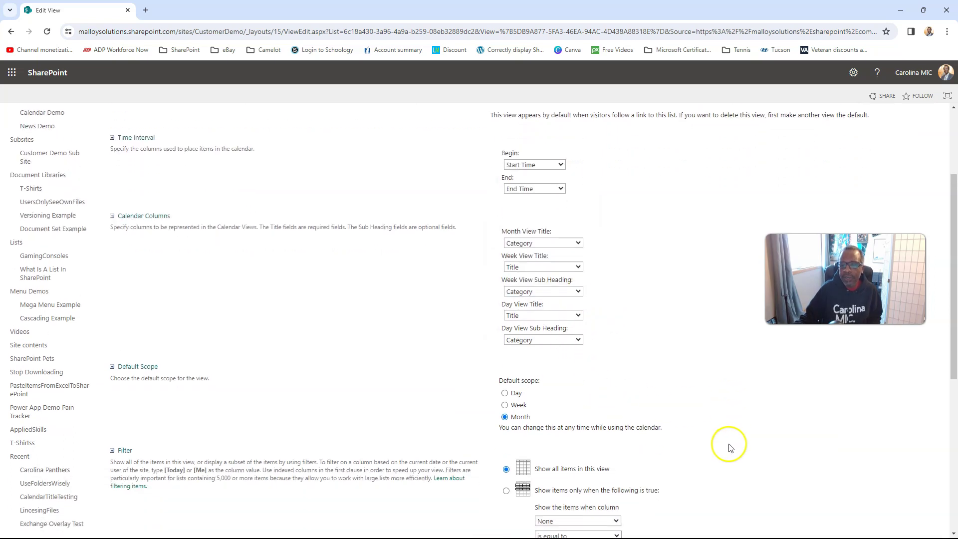
{"action": "scroll", "coordinate": [726, 445], "scroll_direction": "up", "scroll_amount": 4}
{"action": "left_click", "coordinate": [876, 166]}
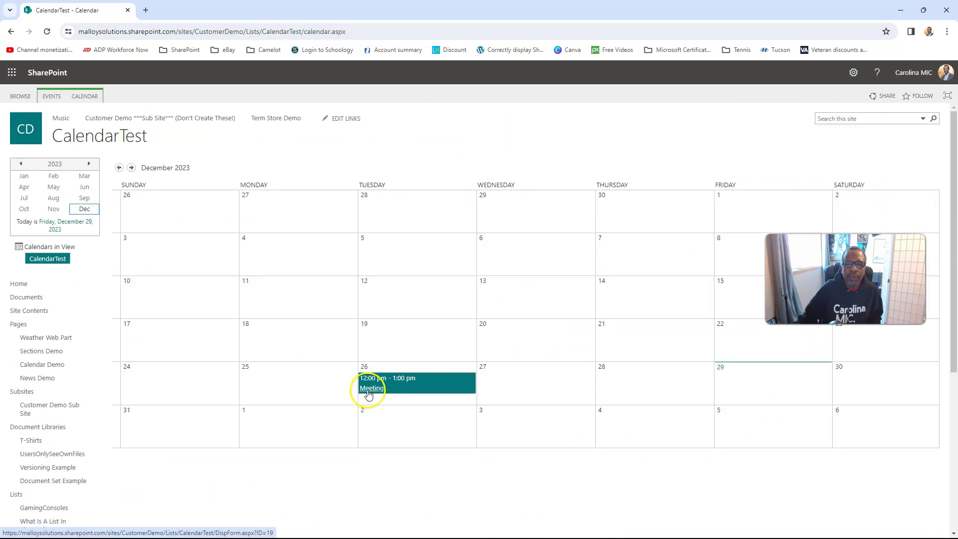
Show Tuesday, December 26 in Day view, then the December 24–30, 2023 week with its 'Meeting' sub-heading.
{"action": "left_click", "coordinate": [424, 386]}
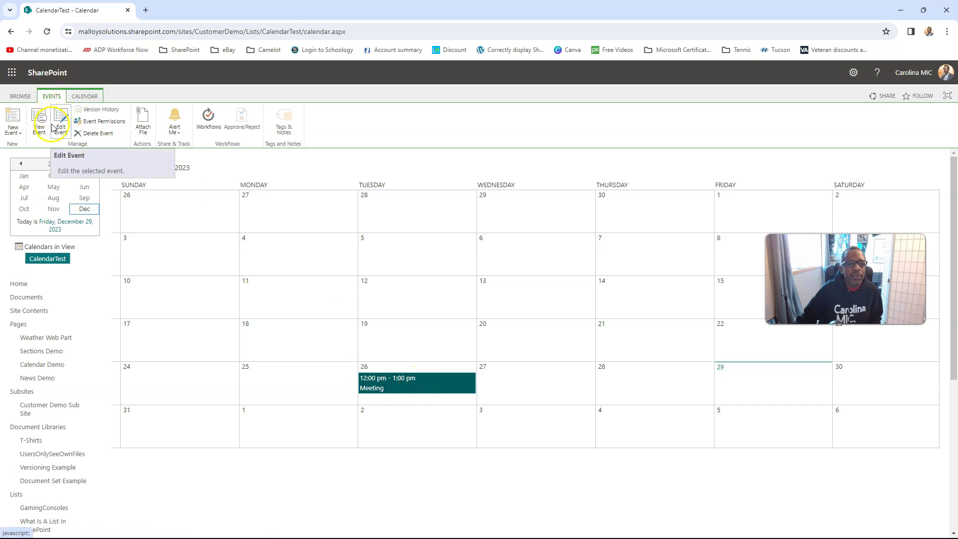
{"action": "left_click", "coordinate": [83, 96]}
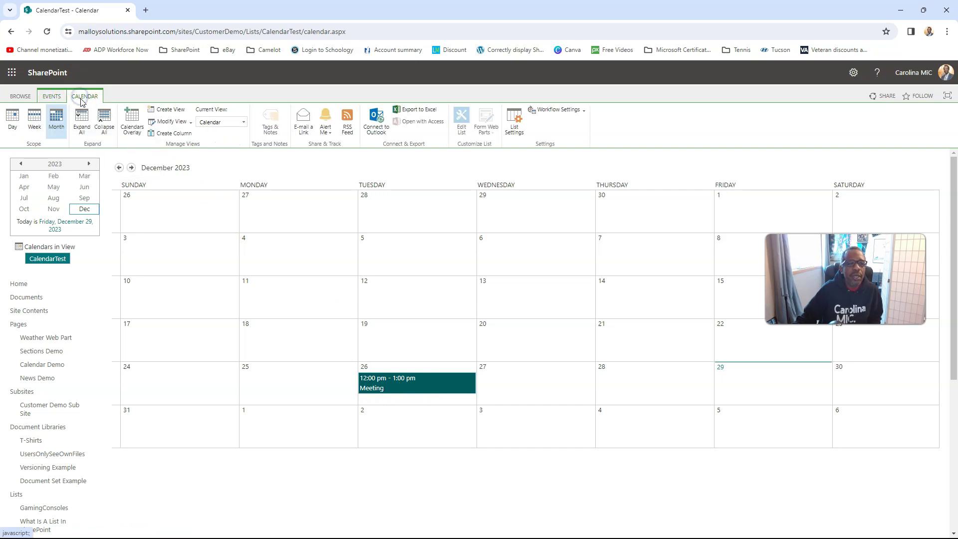
{"action": "left_click", "coordinate": [12, 120]}
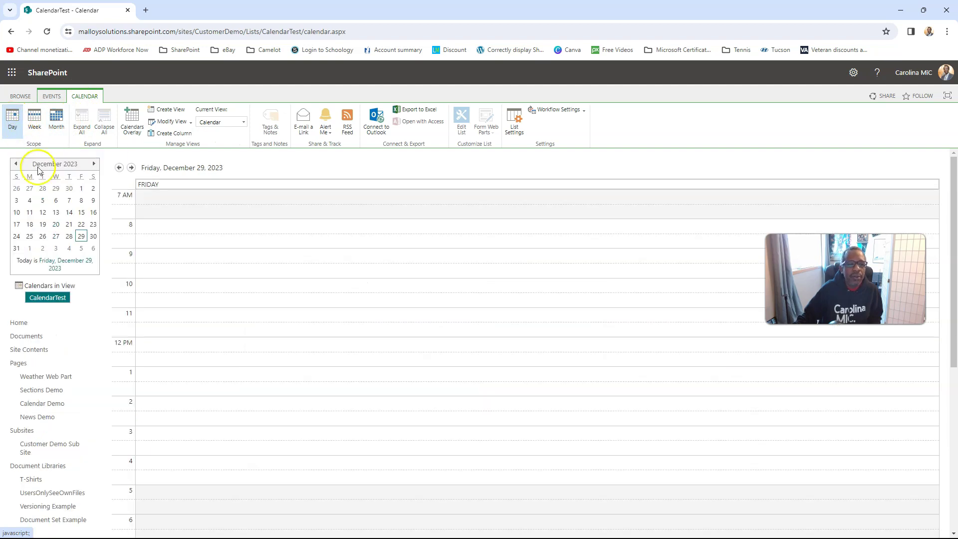
{"action": "left_click", "coordinate": [43, 236]}
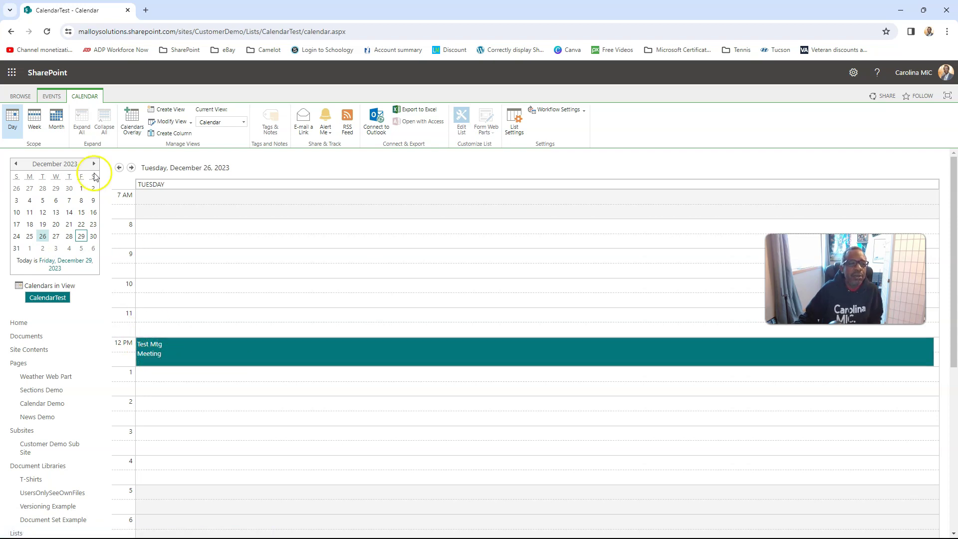
{"action": "left_click", "coordinate": [35, 120]}
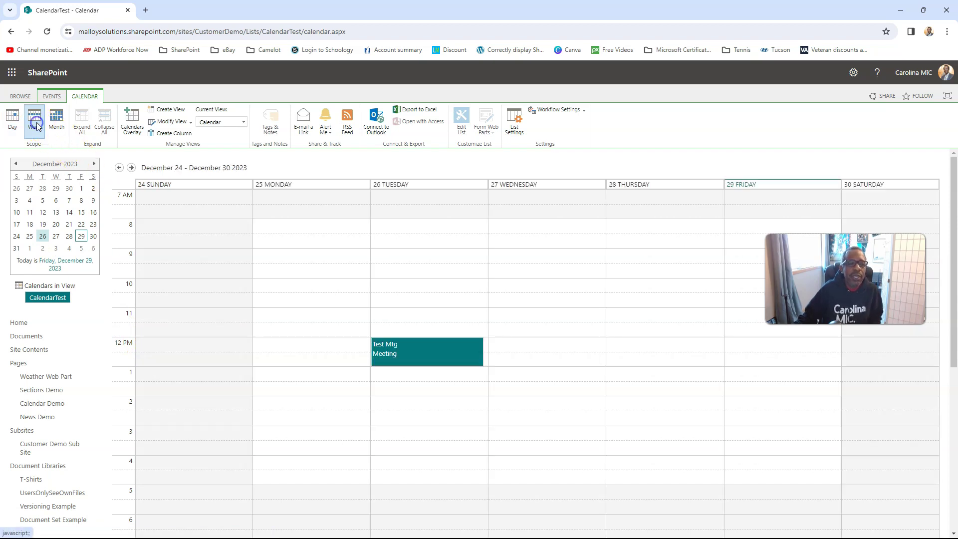
{"action": "left_click", "coordinate": [384, 359]}
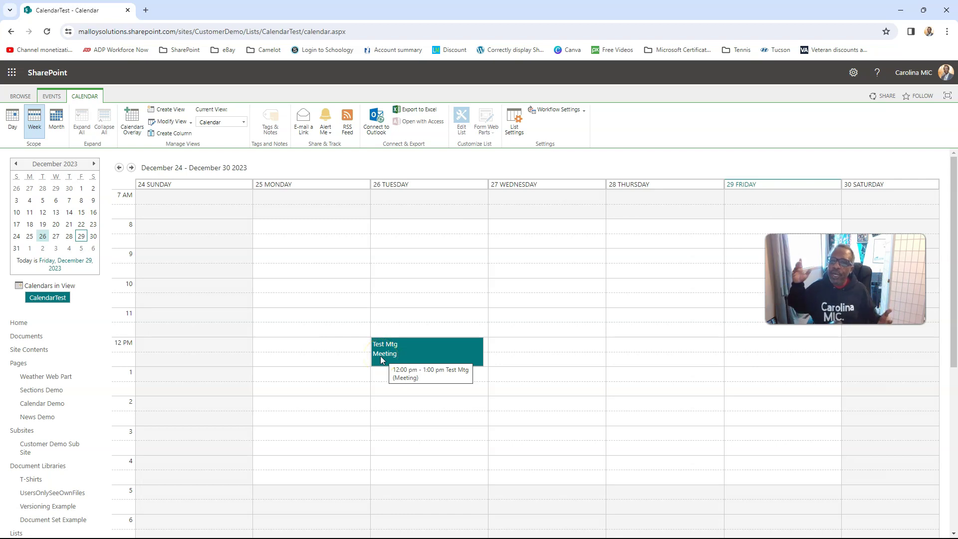